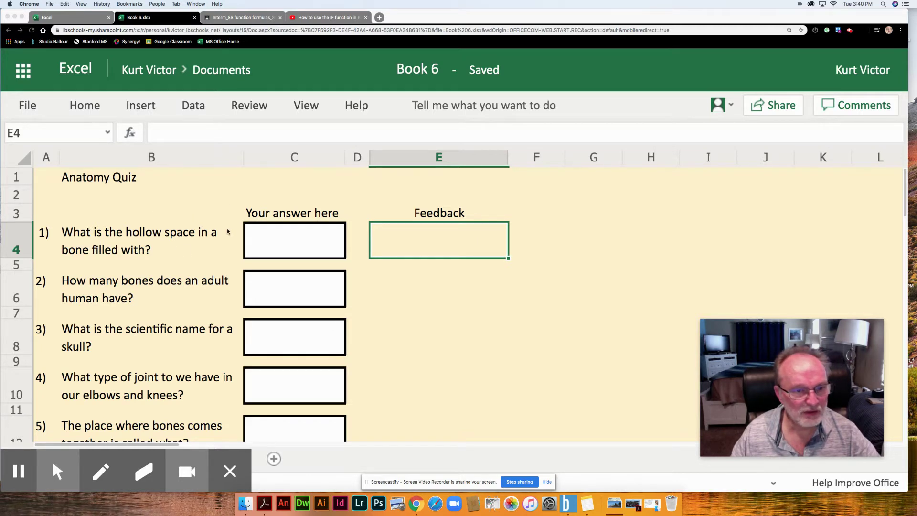
# Step: In E4, begin an IF formula testing whether C4 equals "marrow"
pyautogui.click(418, 287)
pyautogui.click(418, 248)
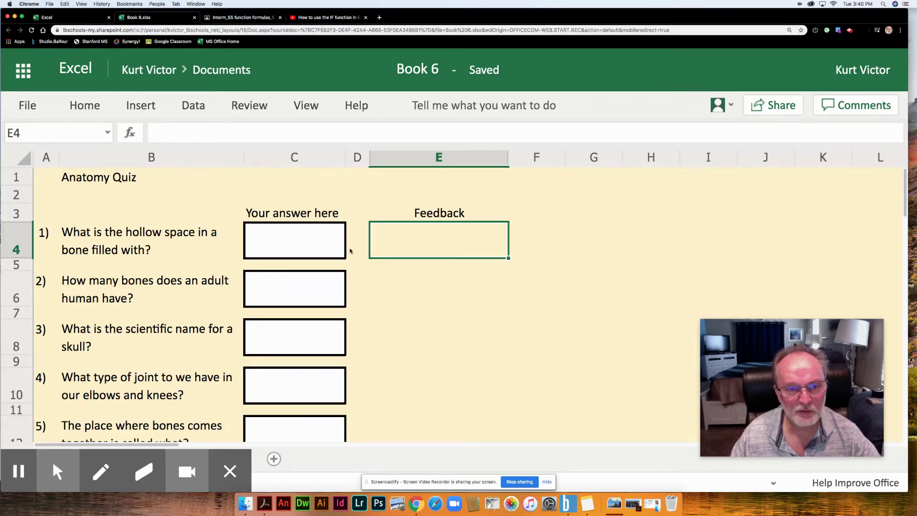
pyautogui.click(309, 243)
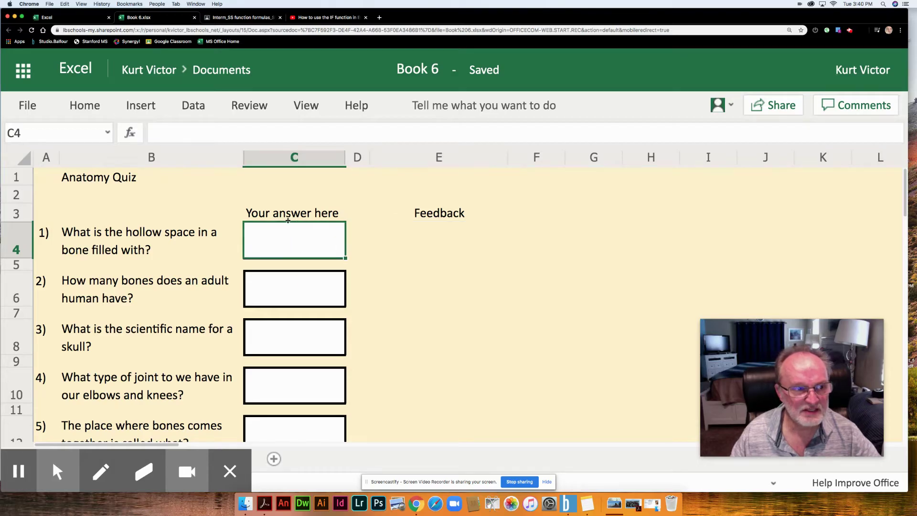
pyautogui.click(444, 238)
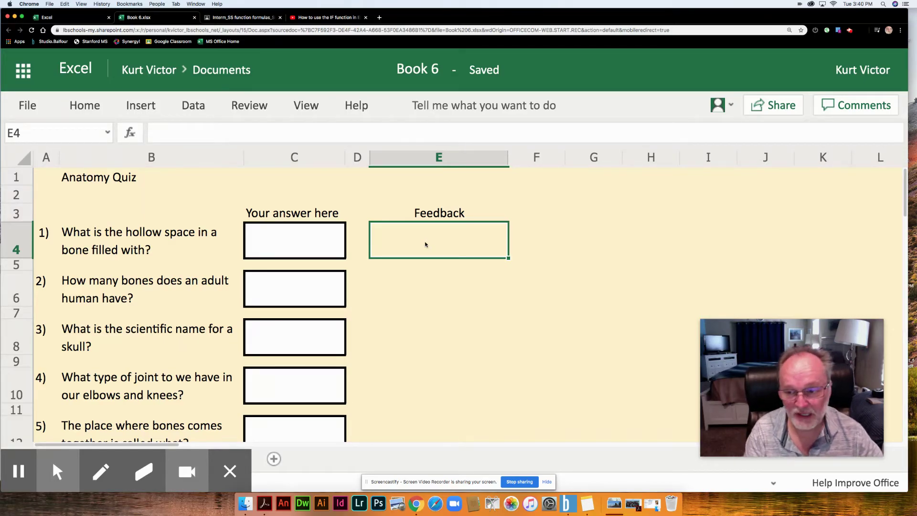
pyautogui.write('=')
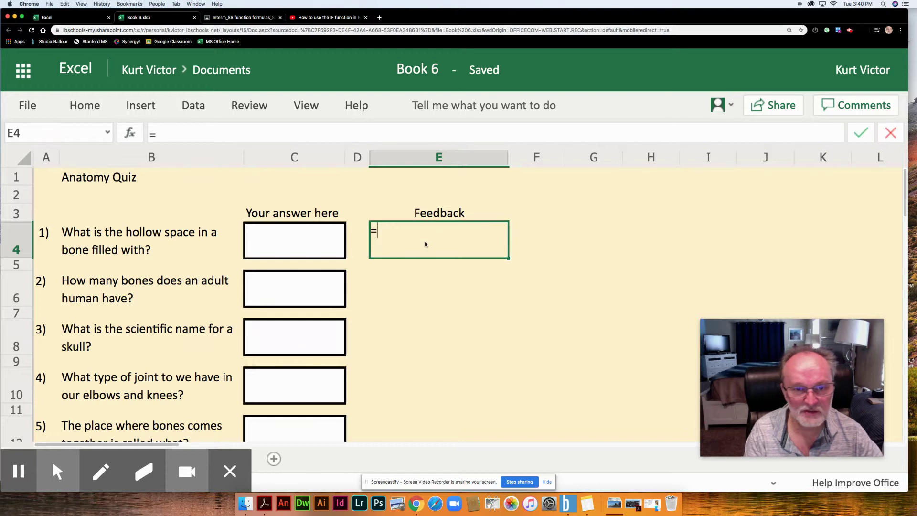
pyautogui.write('if')
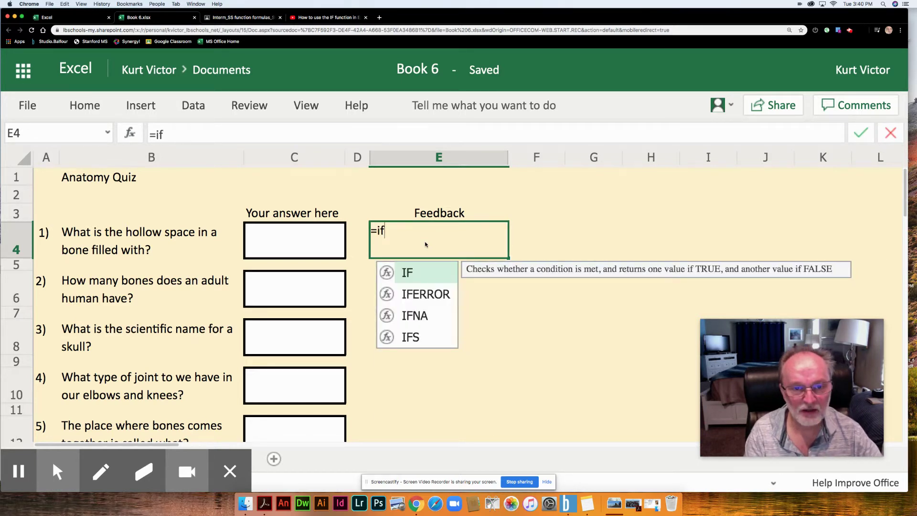
pyautogui.write('(')
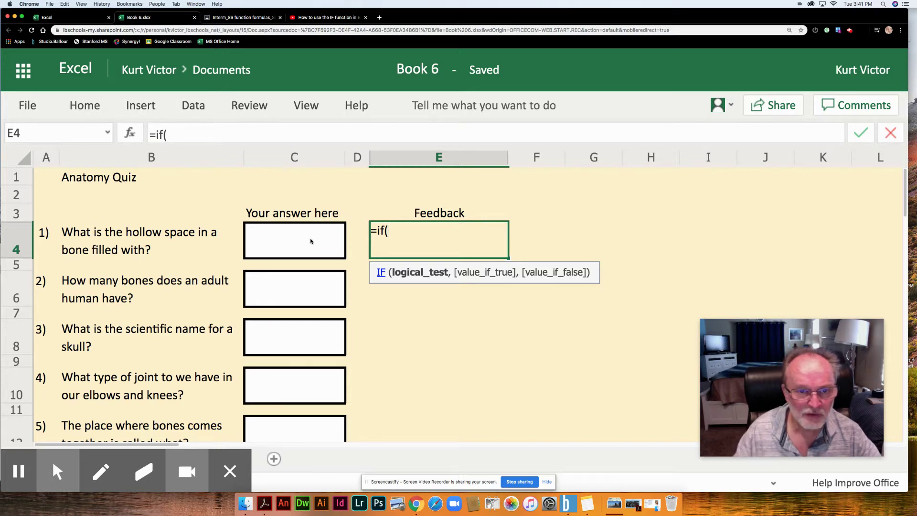
pyautogui.write('C')
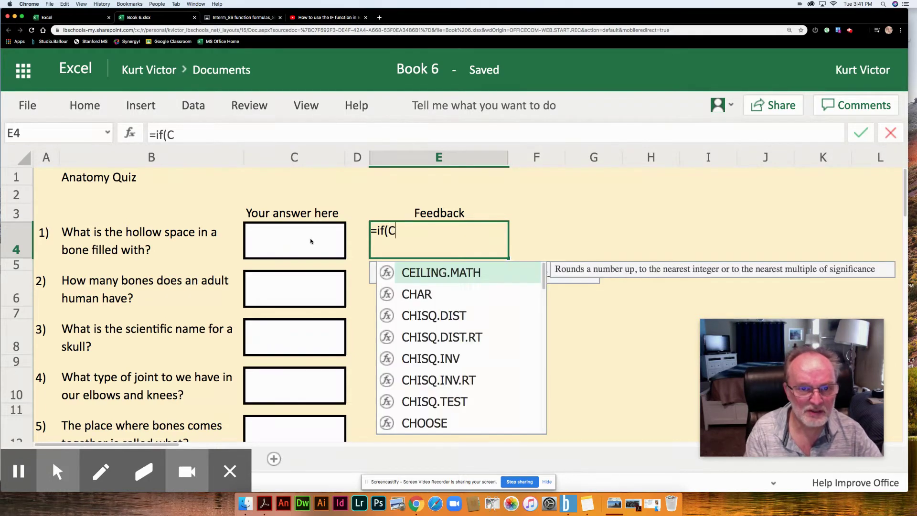
pyautogui.write('4="')
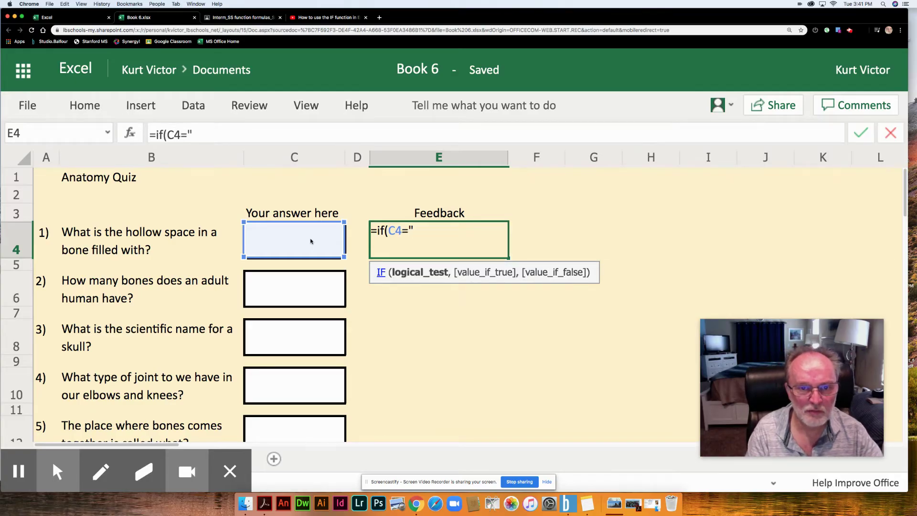
pyautogui.write('marrow"')
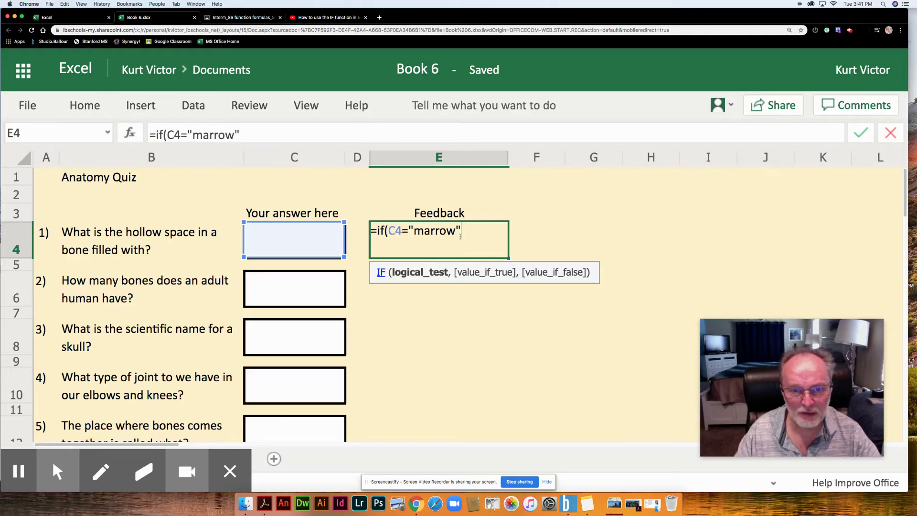
pyautogui.write(',')
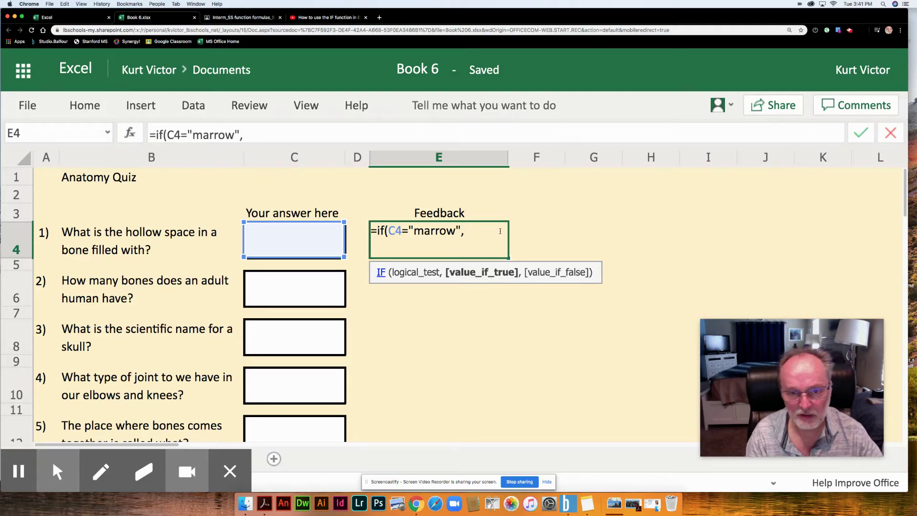
# Step: Finish E4's IF formula with results "good job" if true and "please try again" otherwise
pyautogui.write('"')
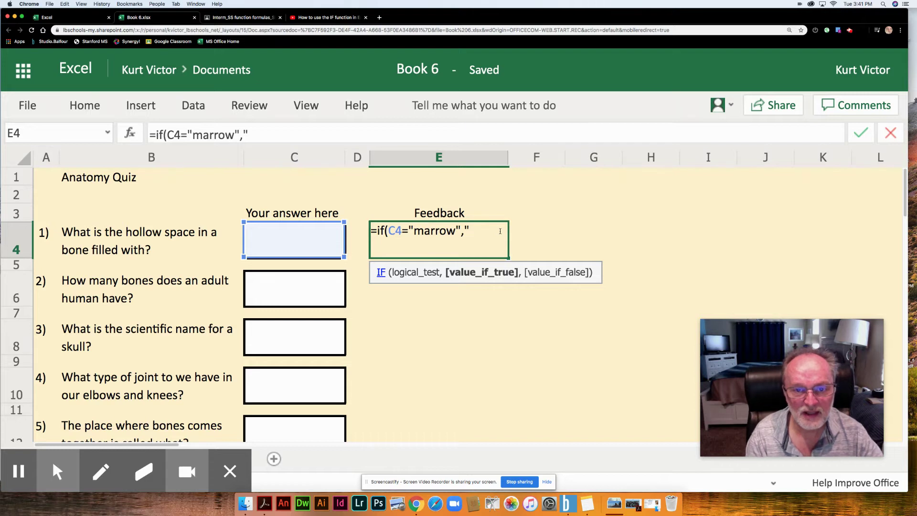
pyautogui.write('good job')
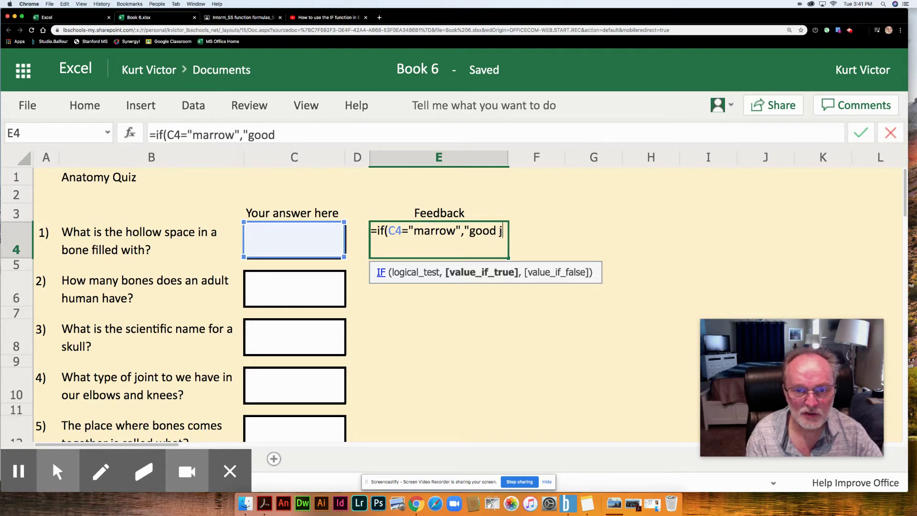
pyautogui.write('"')
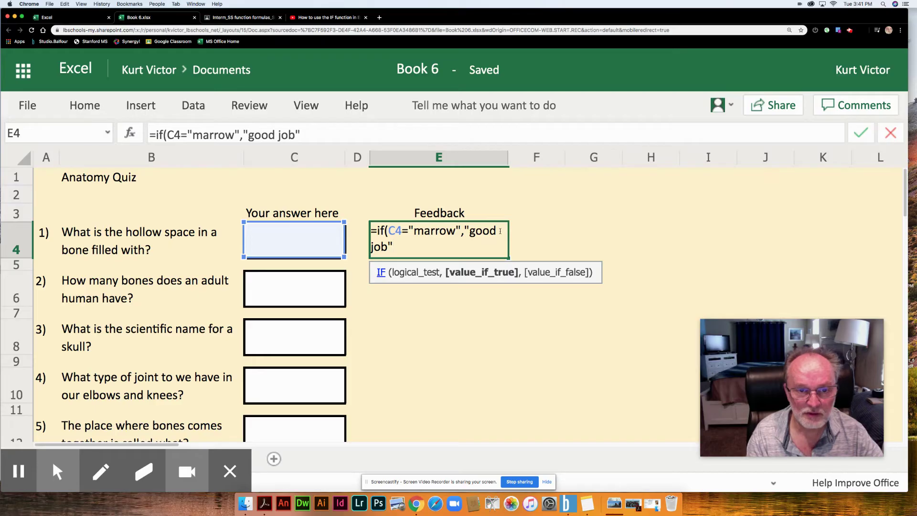
pyautogui.write(',')
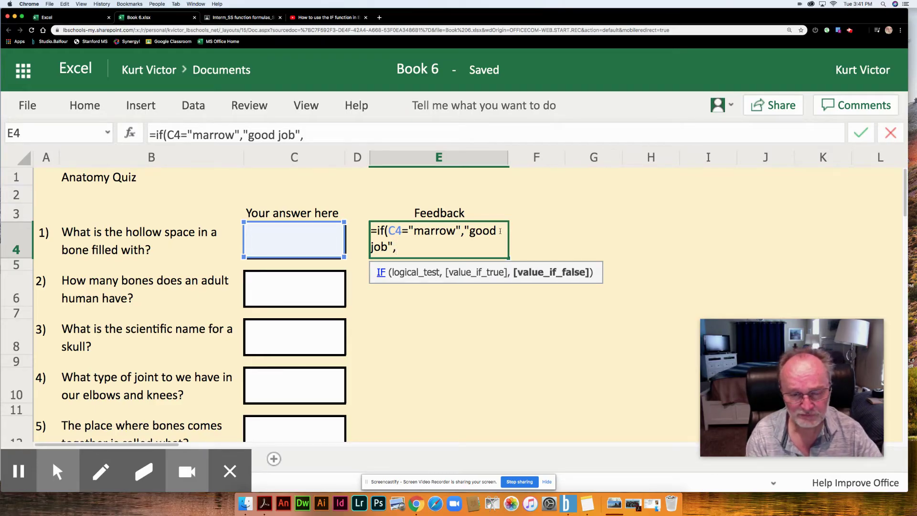
pyautogui.write('"')
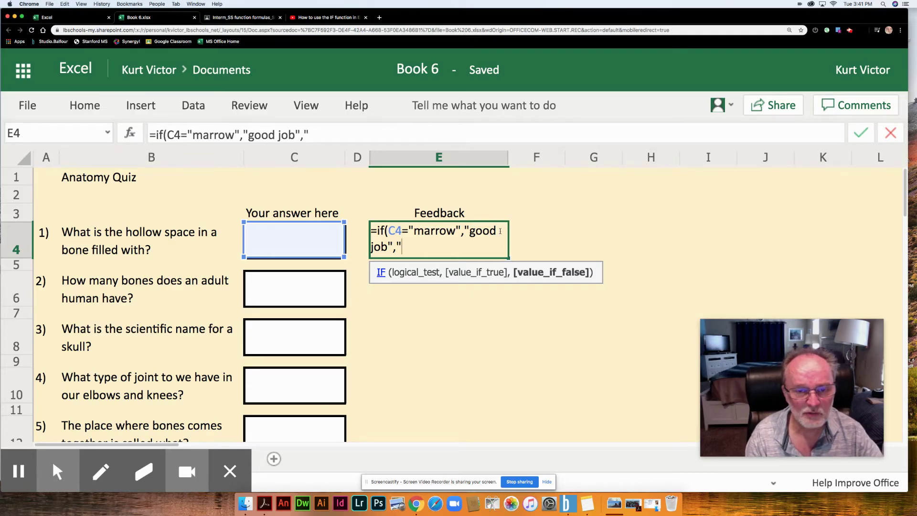
pyautogui.write('please ')
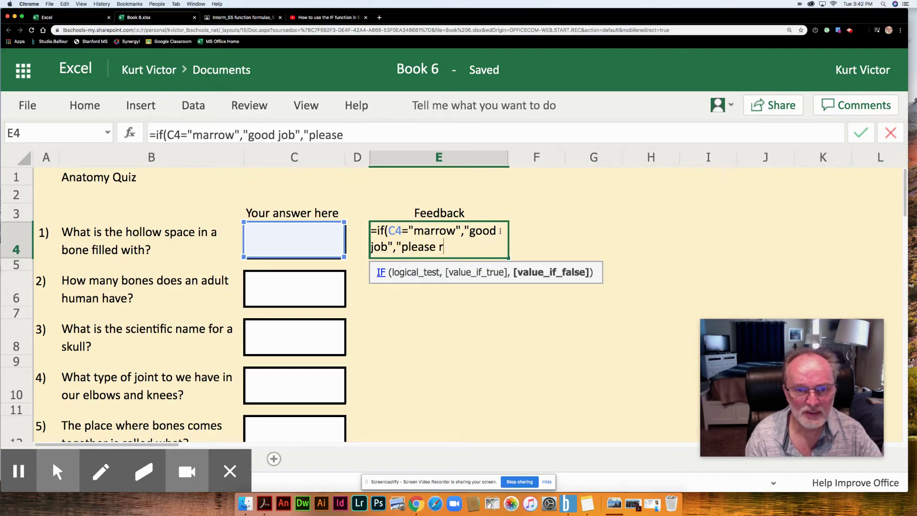
pyautogui.write('try again')
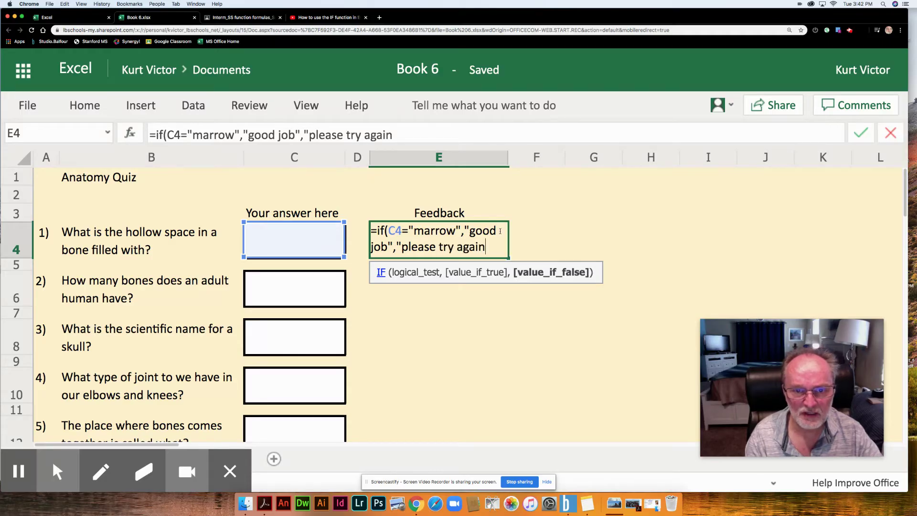
pyautogui.write('"')
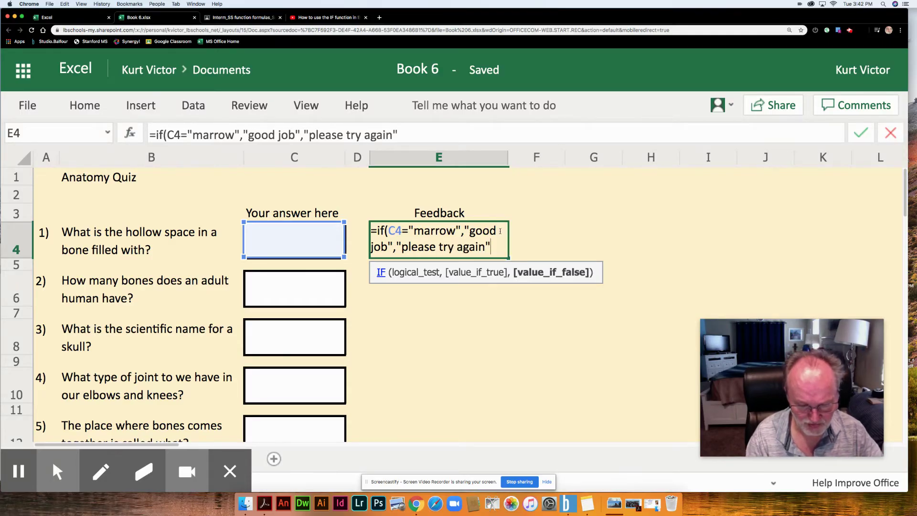
pyautogui.write(')')
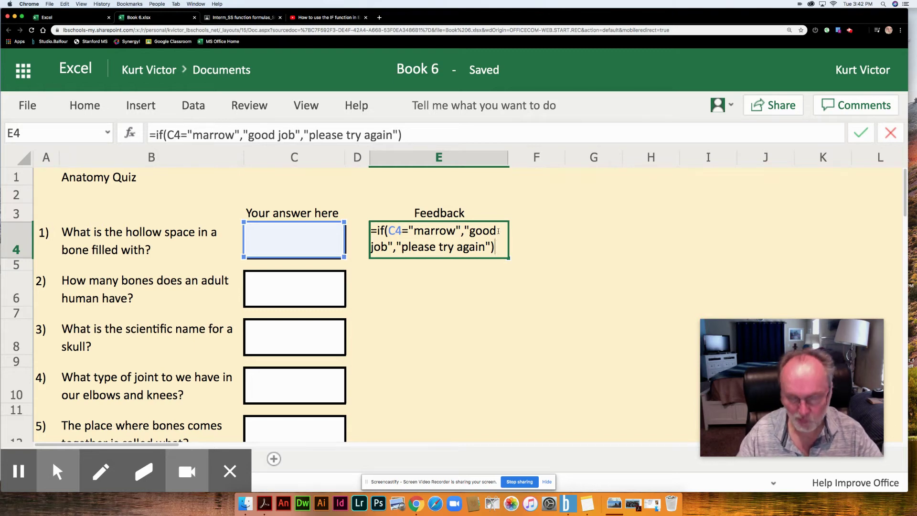
# Step: Enter E4's IF formula, which shows "please try again" while C4 is empty
pyautogui.press('Return')
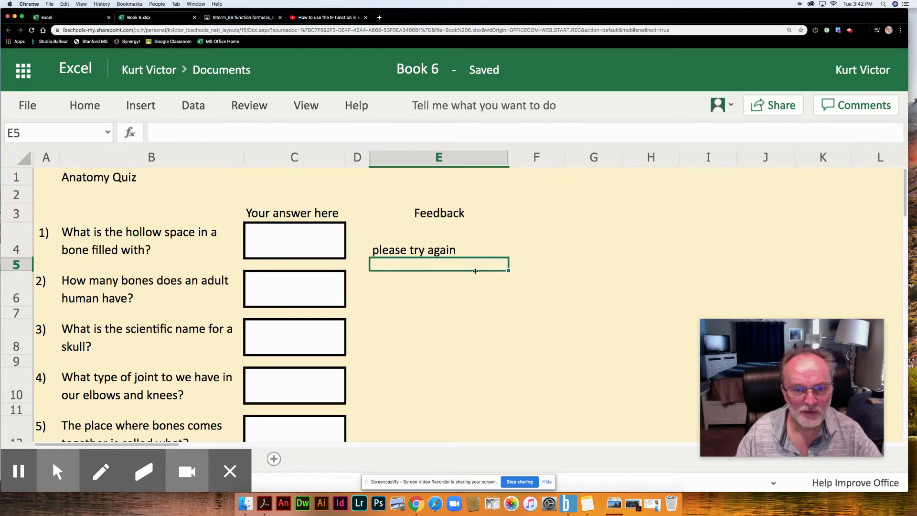
pyautogui.click(420, 243)
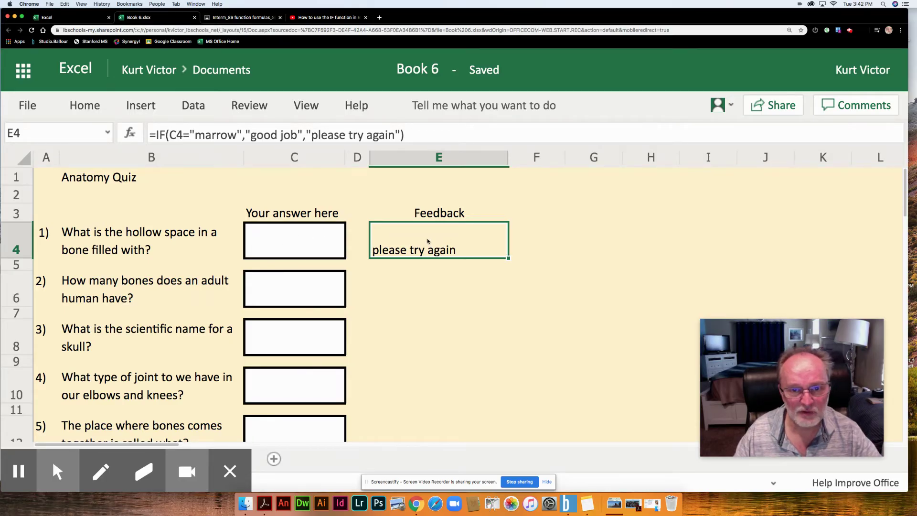
# Step: Test question 1 by entering the wrong answer 'air' in C4
pyautogui.click(304, 242)
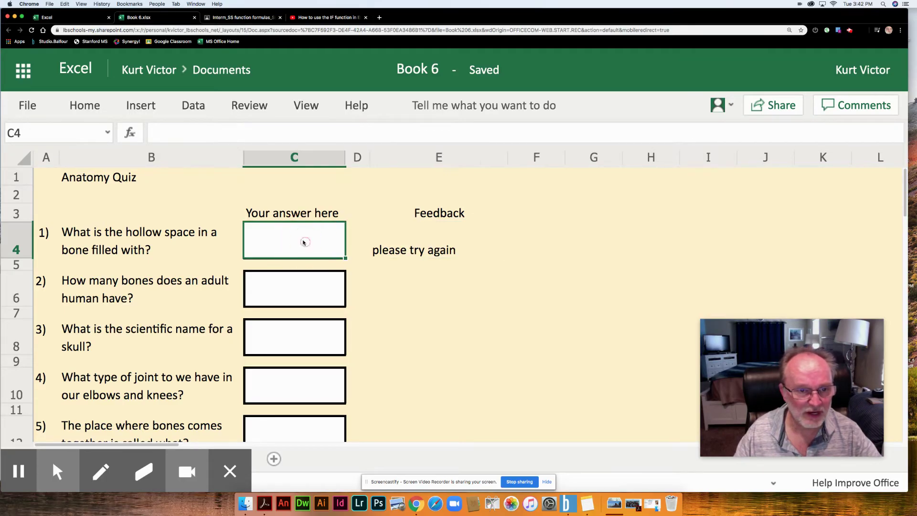
pyautogui.write('air')
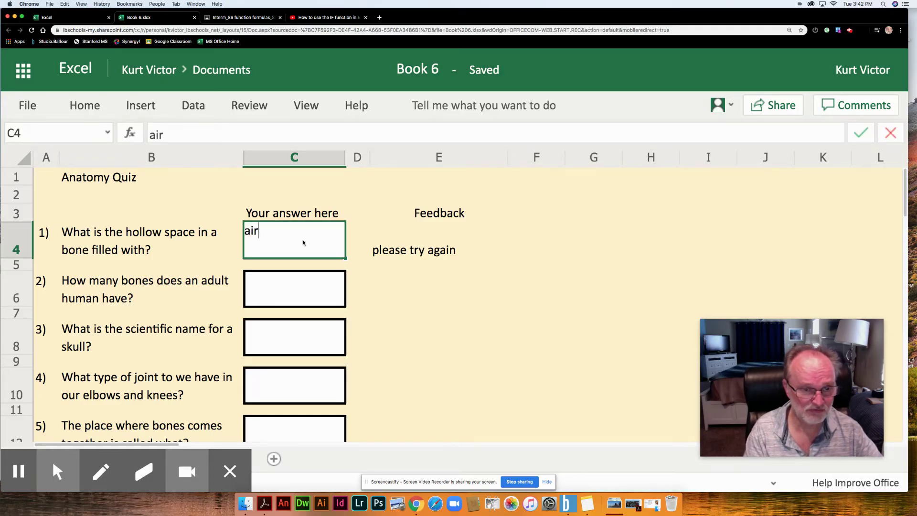
pyautogui.press('Return')
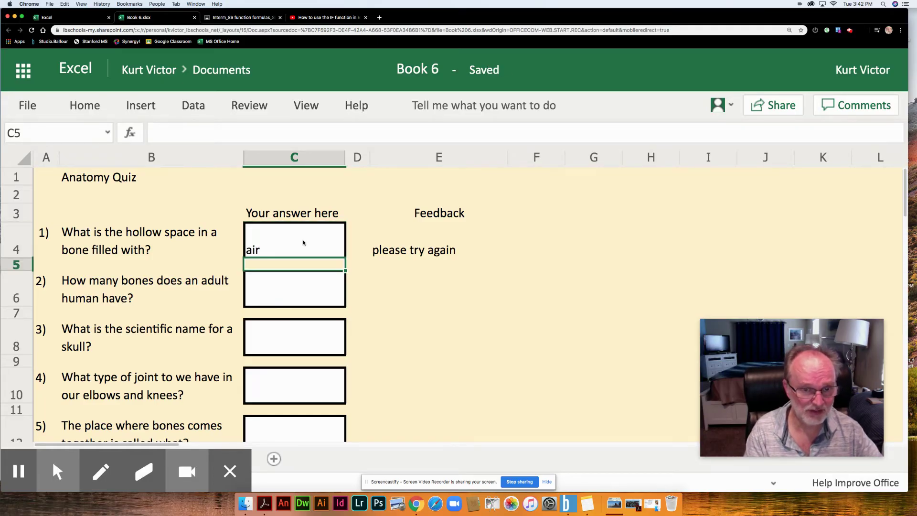
# Step: Replace C4's answer with Marrow and confirm E4 now shows "good job"
pyautogui.click(304, 243)
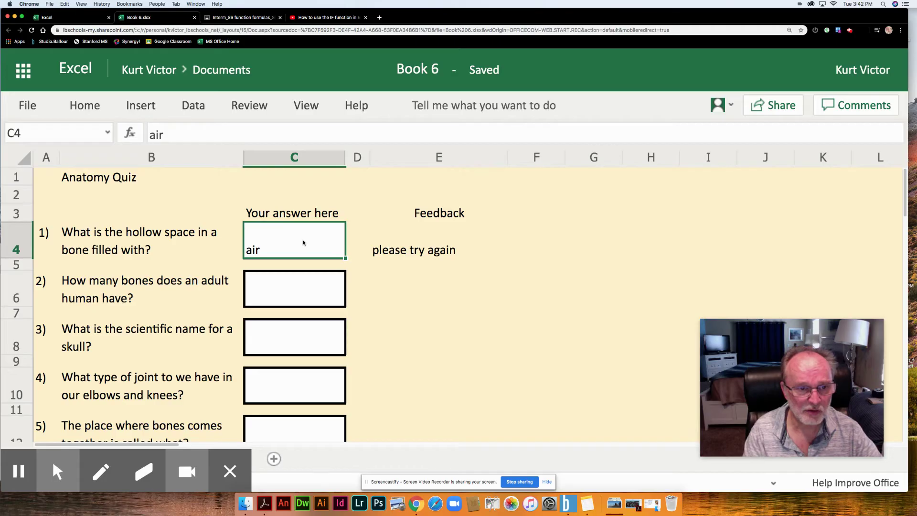
pyautogui.write('Marrow')
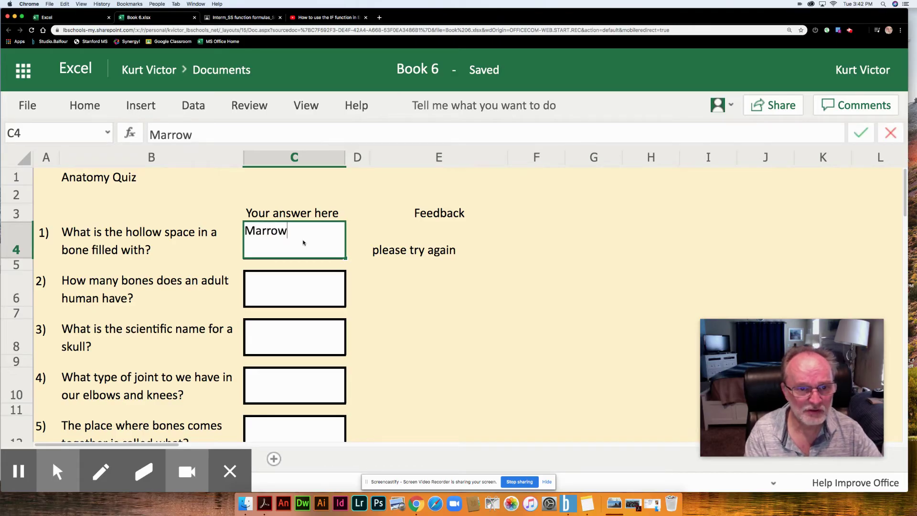
pyautogui.press('Return')
pyautogui.click(401, 238)
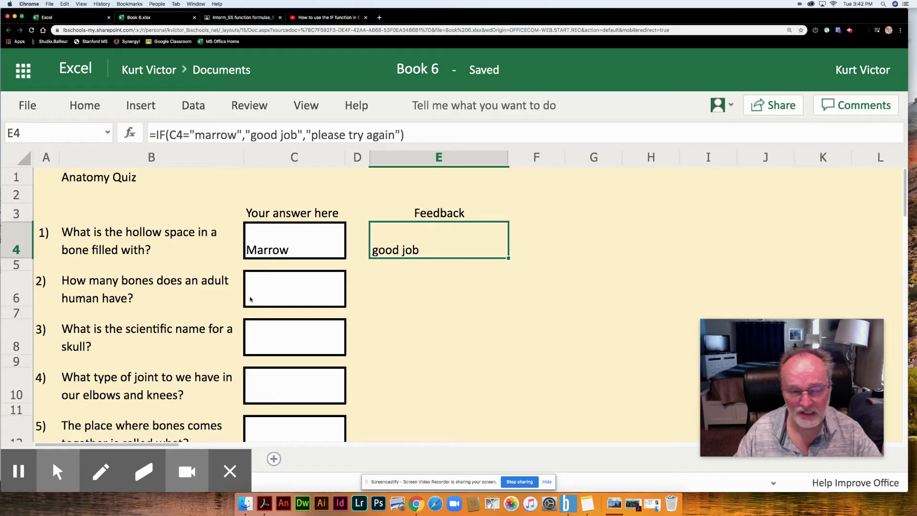
pyautogui.click(271, 252)
pyautogui.click(403, 243)
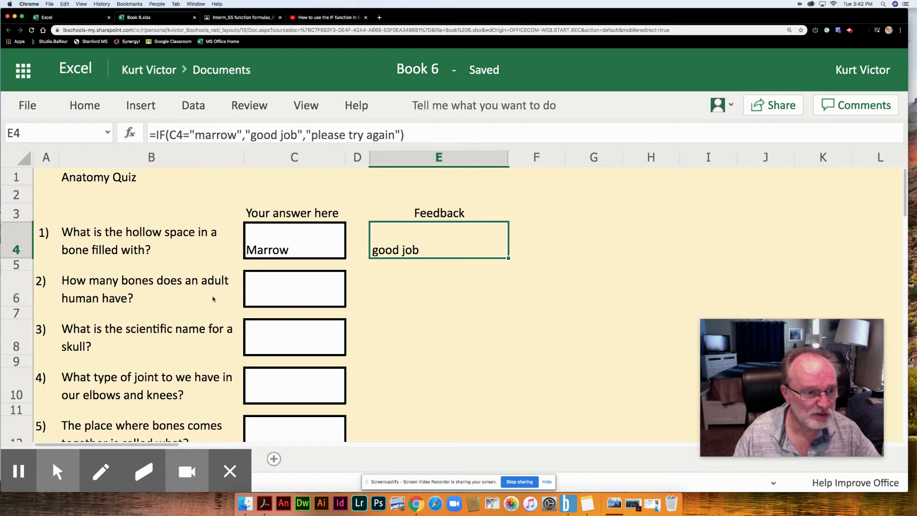
pyautogui.click(275, 293)
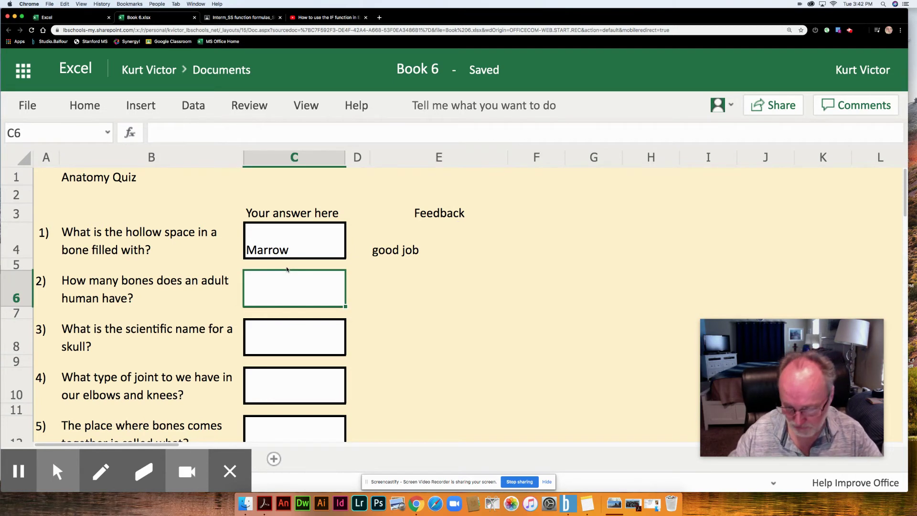
# Step: Enter 206 in C6 and give E6 =IF(C6=206, "good job", "please try again")
pyautogui.write('206')
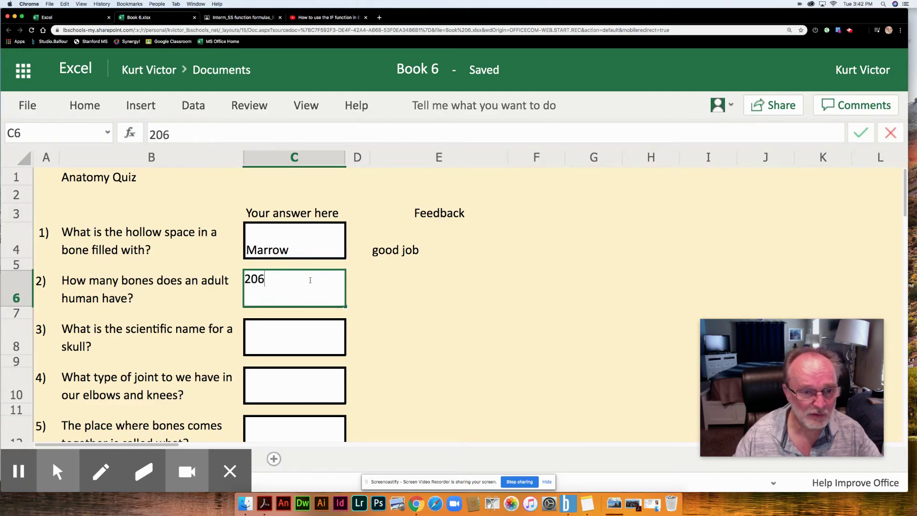
pyautogui.click(396, 285)
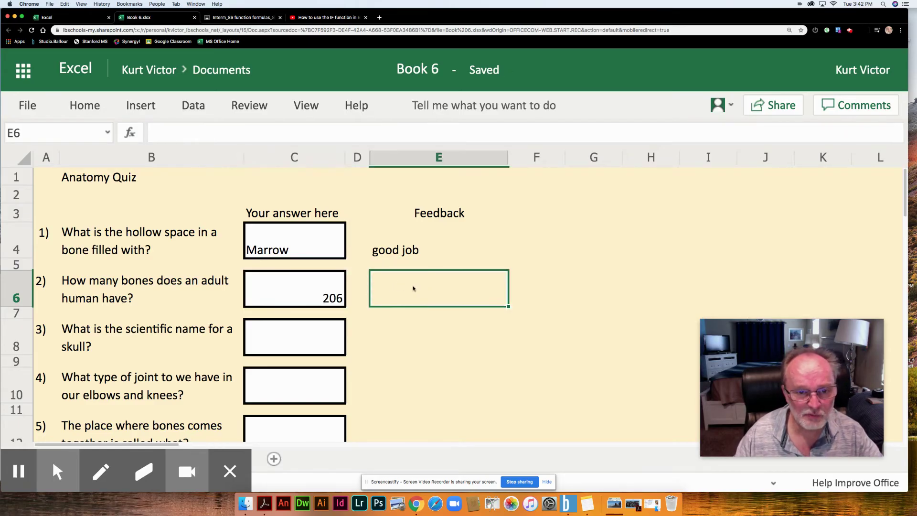
pyautogui.write('=if')
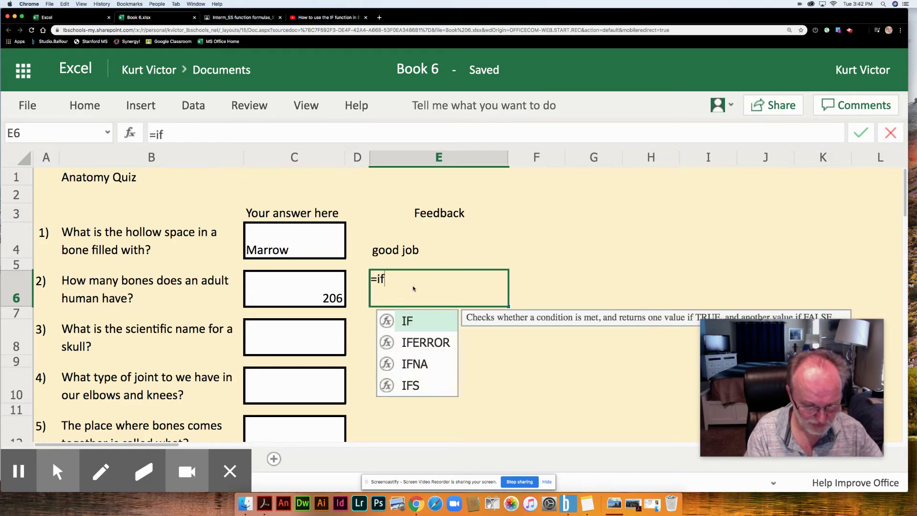
pyautogui.write('(')
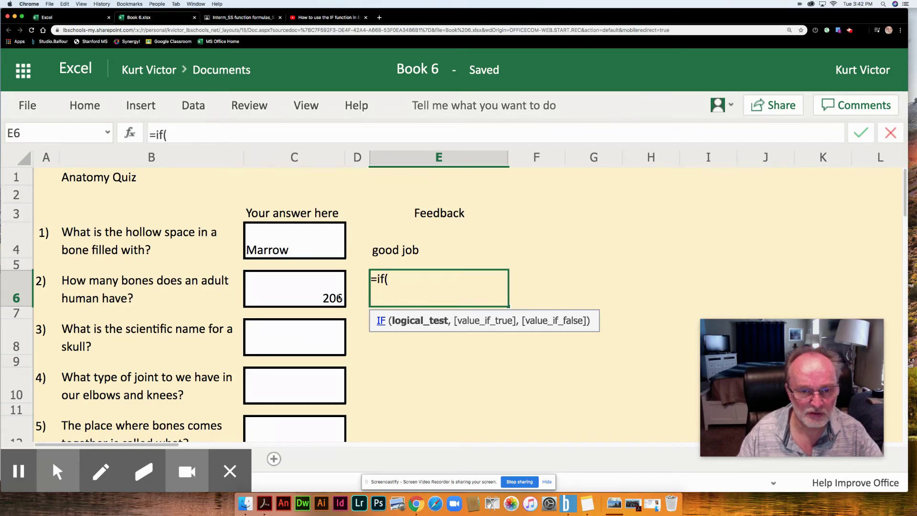
pyautogui.write('C')
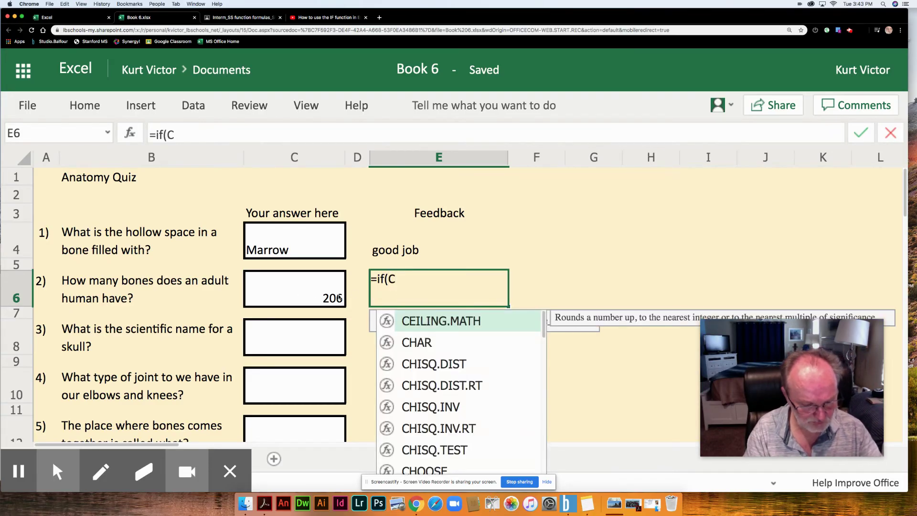
pyautogui.write('6=')
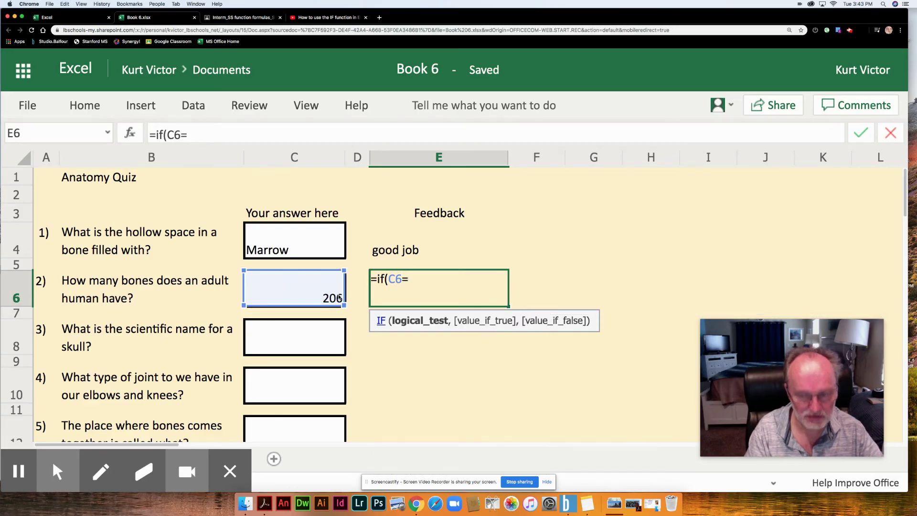
pyautogui.write('206')
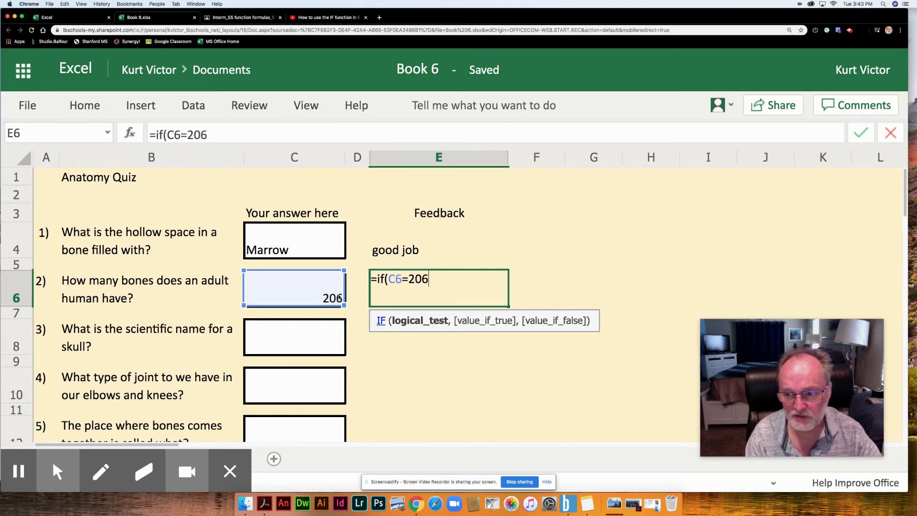
pyautogui.write(', "')
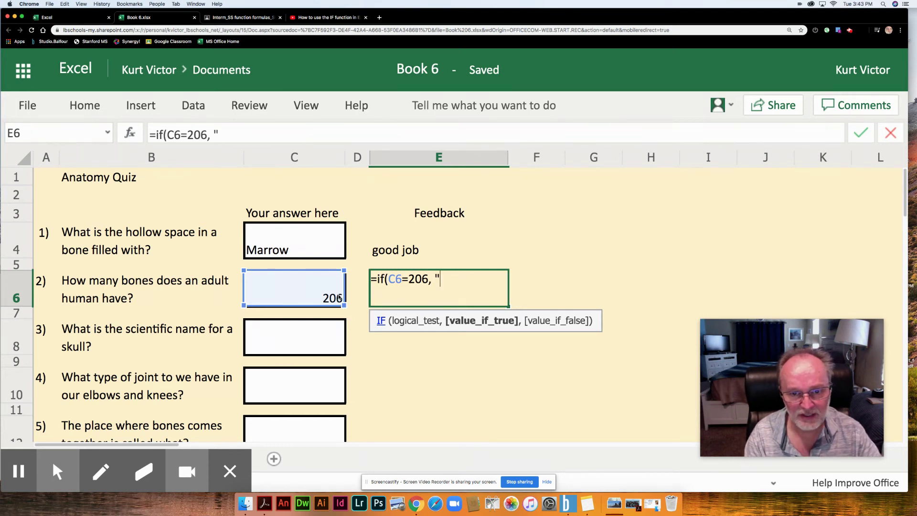
pyautogui.write('good ')
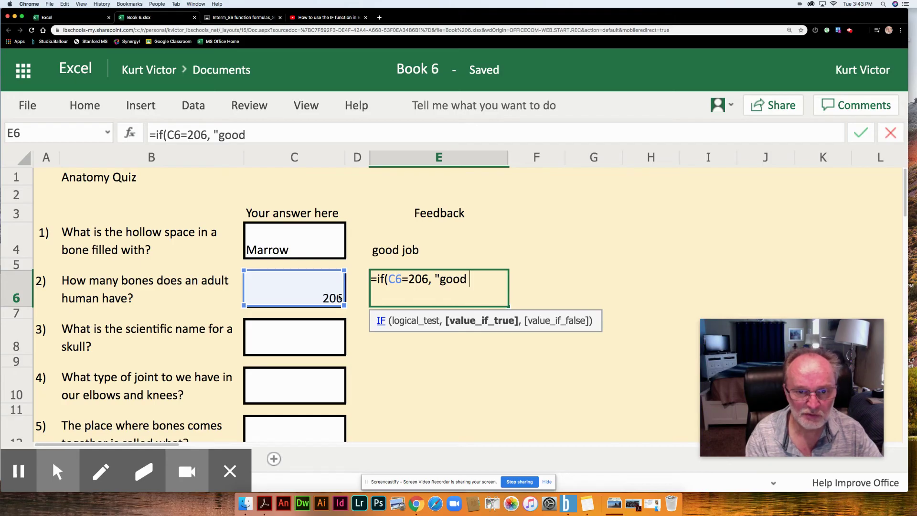
pyautogui.write('job", ')
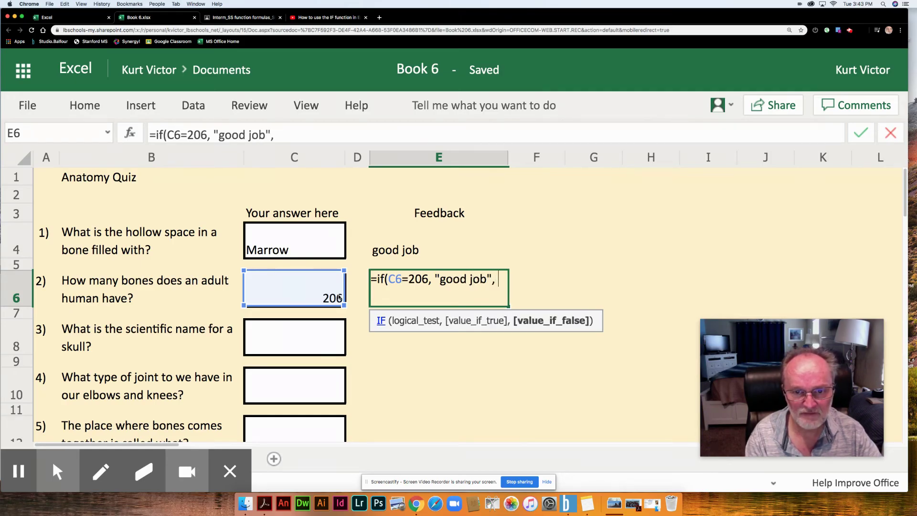
pyautogui.write('"please t')
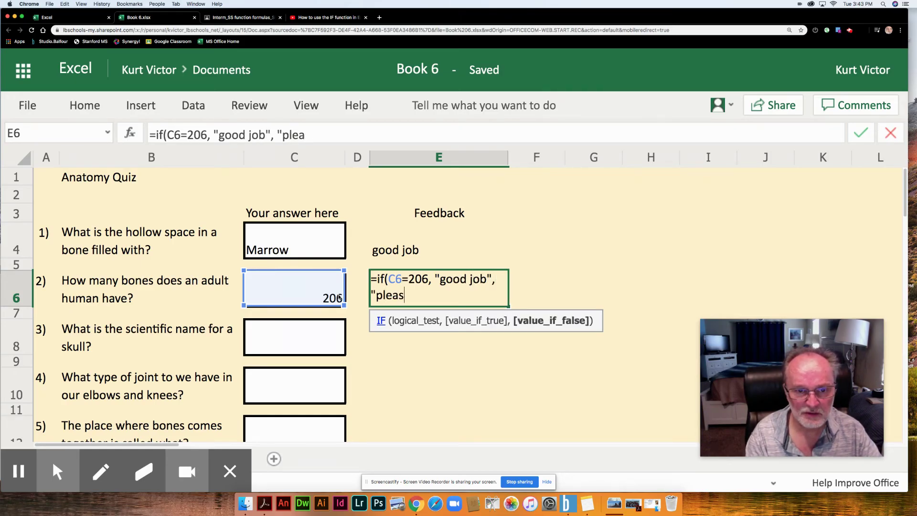
pyautogui.write('ry again')
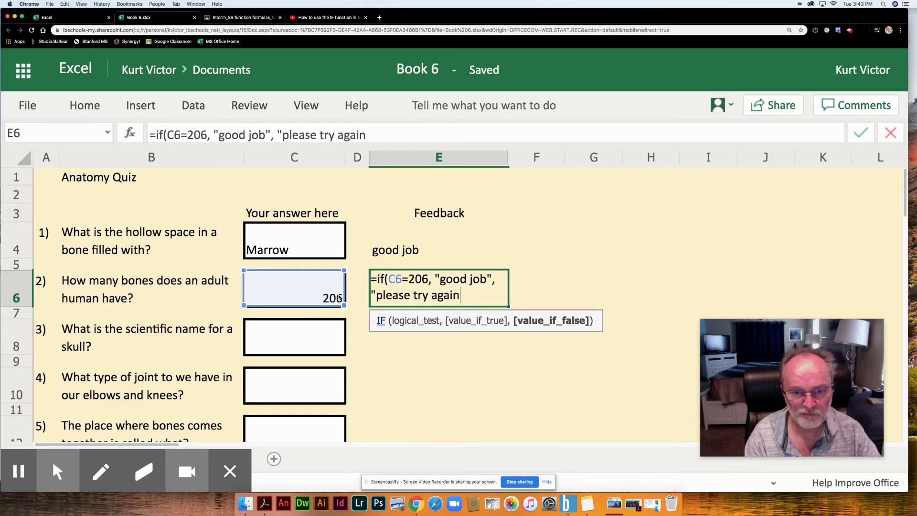
pyautogui.write('")')
pyautogui.press('Return')
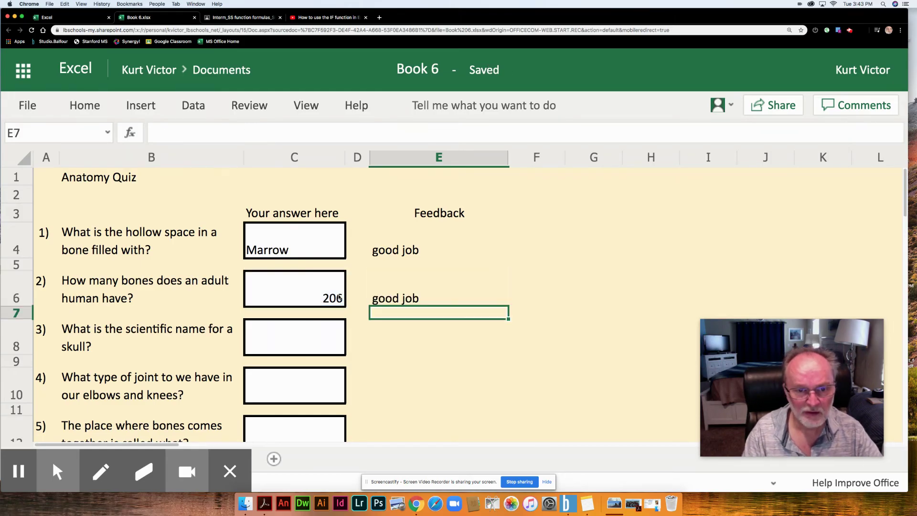
pyautogui.click(342, 290)
# Step: Change C6 to 204 and confirm E6 switches to "please try again"
pyautogui.click(386, 290)
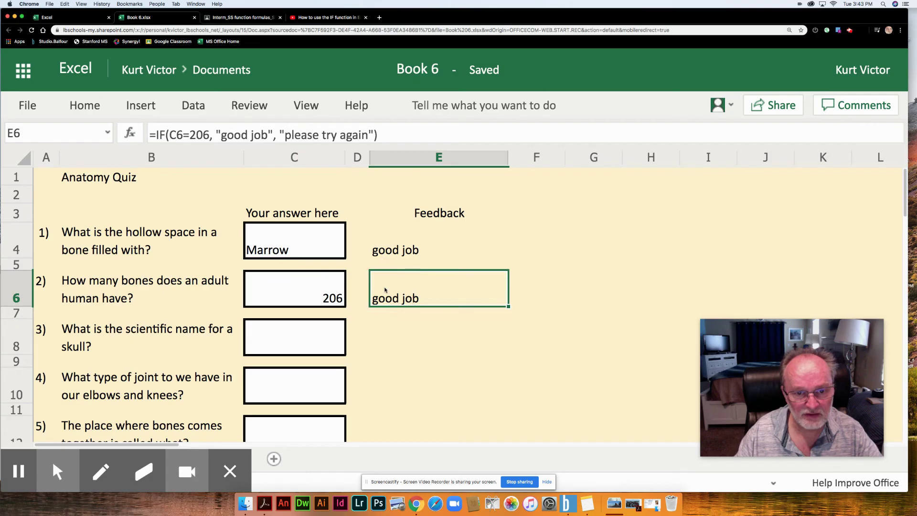
pyautogui.click(330, 300)
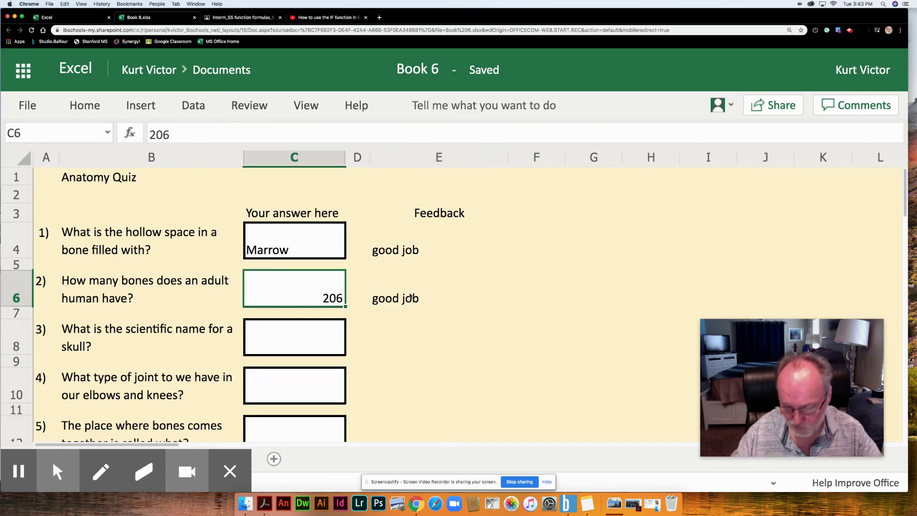
pyautogui.write('204')
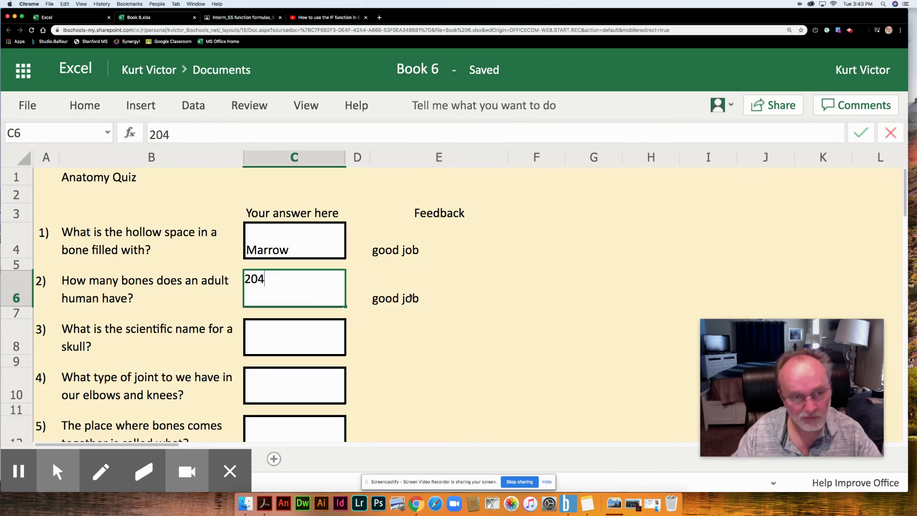
pyautogui.press('Return')
pyautogui.click(414, 295)
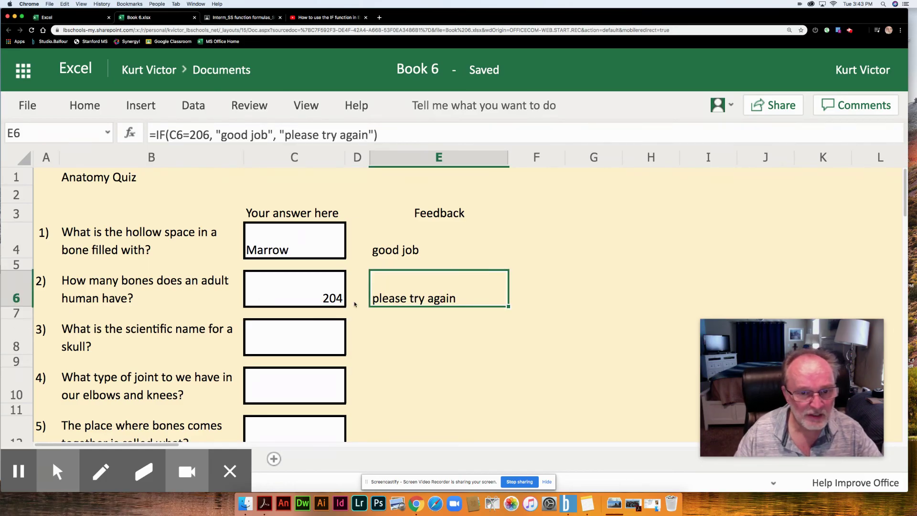
pyautogui.click(109, 335)
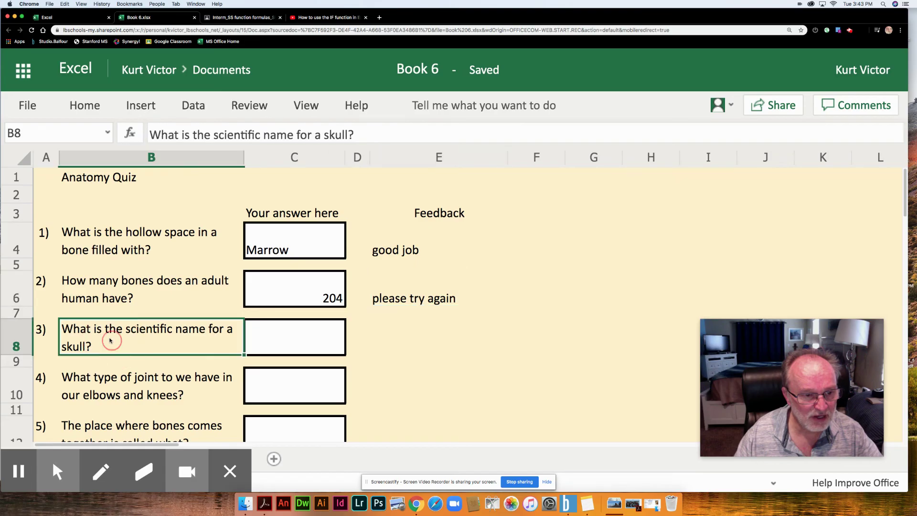
pyautogui.click(364, 329)
pyautogui.click(400, 337)
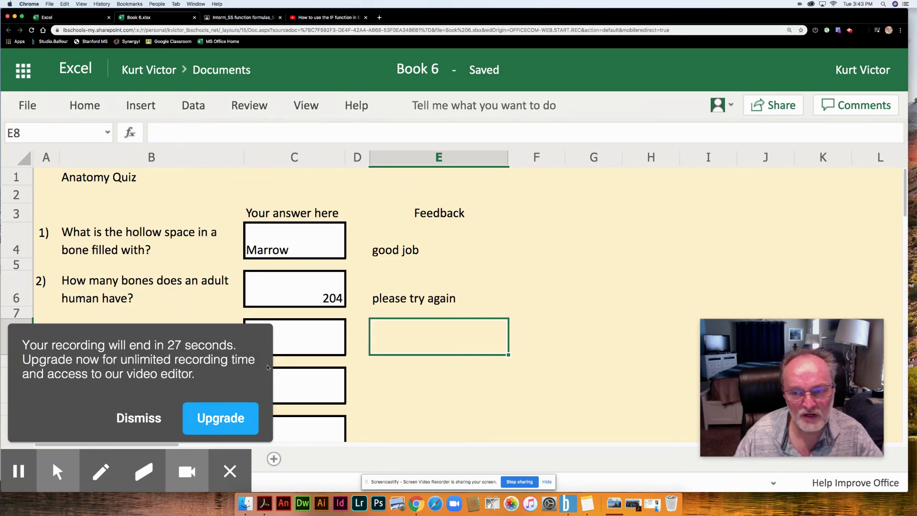
pyautogui.click(149, 417)
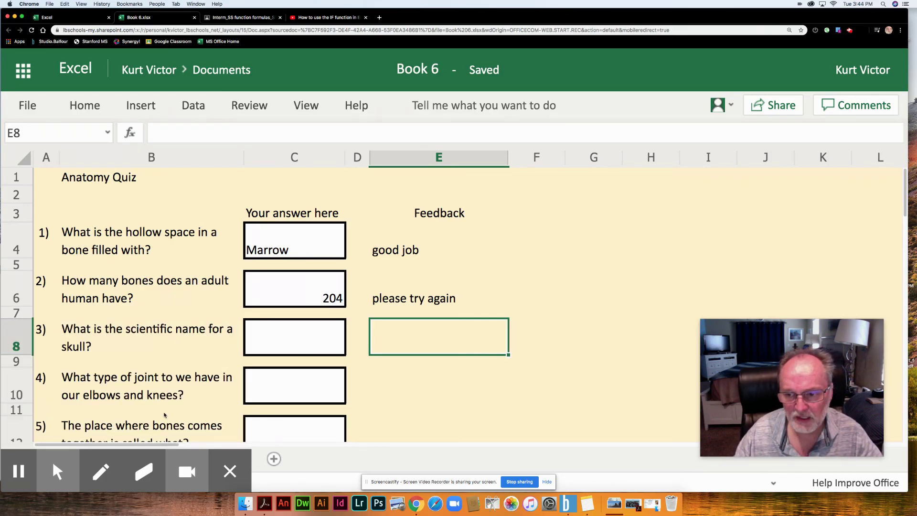
pyautogui.click(280, 335)
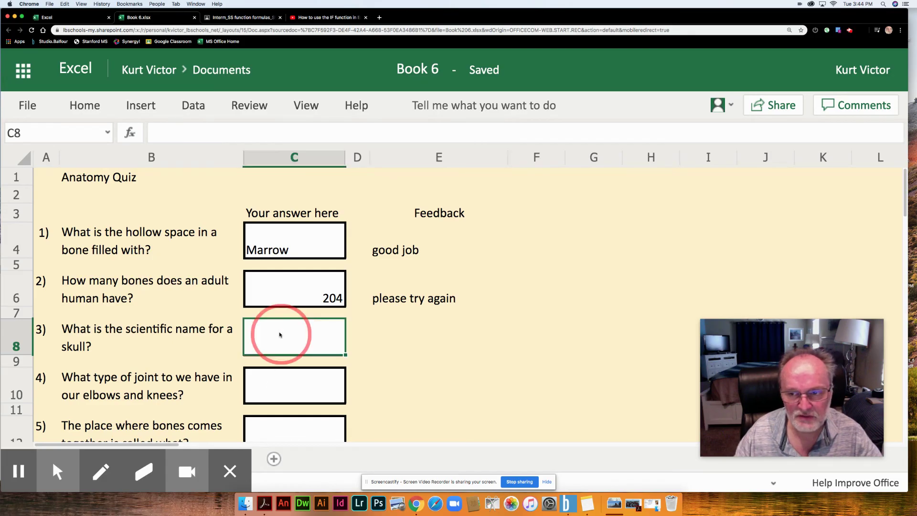